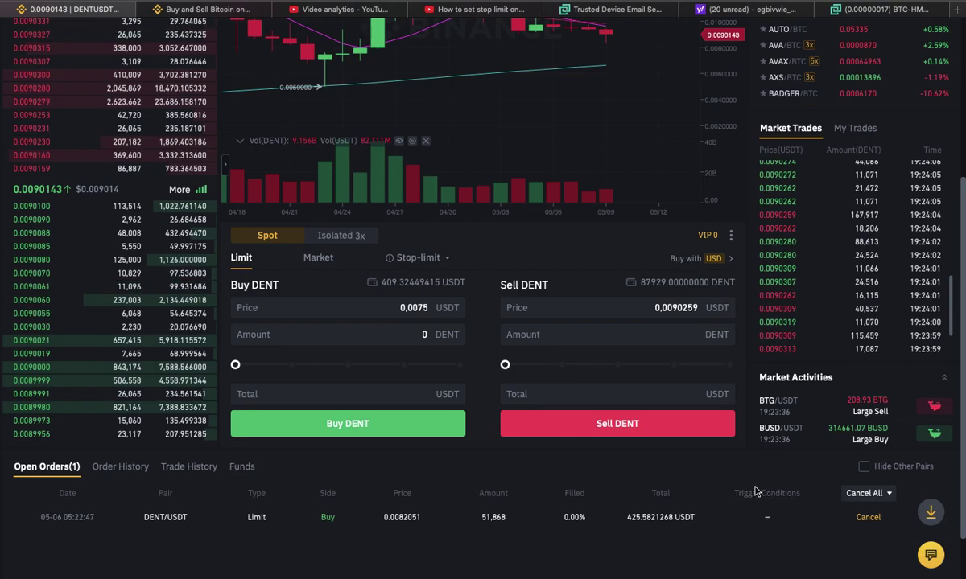
# Step: Review the DENT/USDT limit buy form and select its Amount field
pyautogui.click(546, 401)
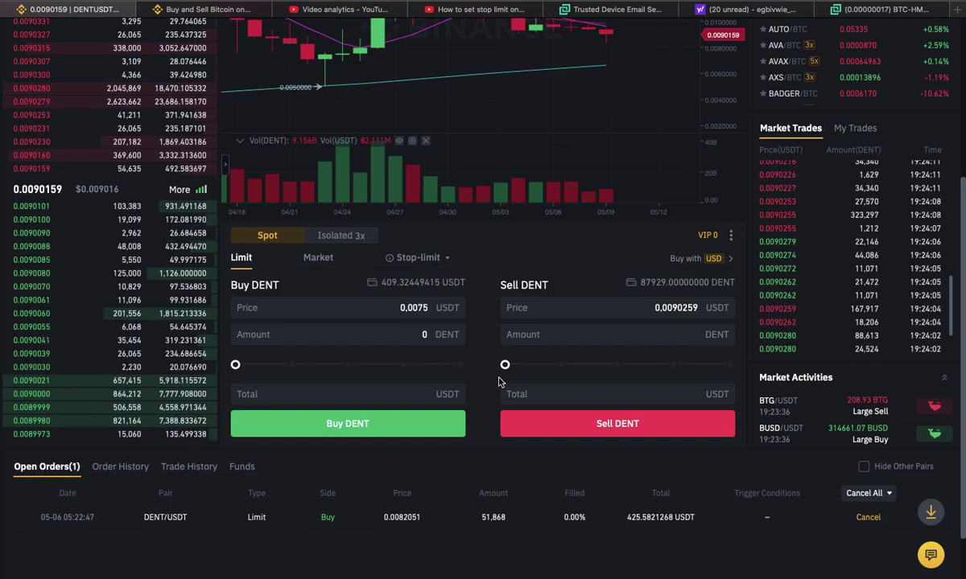
pyautogui.scroll(3, 484, 383)
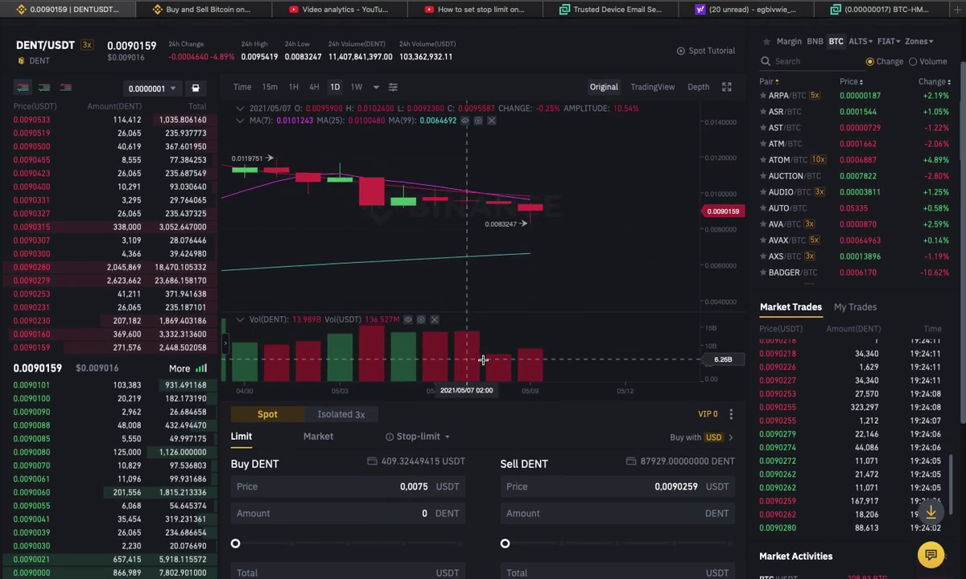
pyautogui.scroll(-5, 483, 360)
pyautogui.scroll(-3, 218, 439)
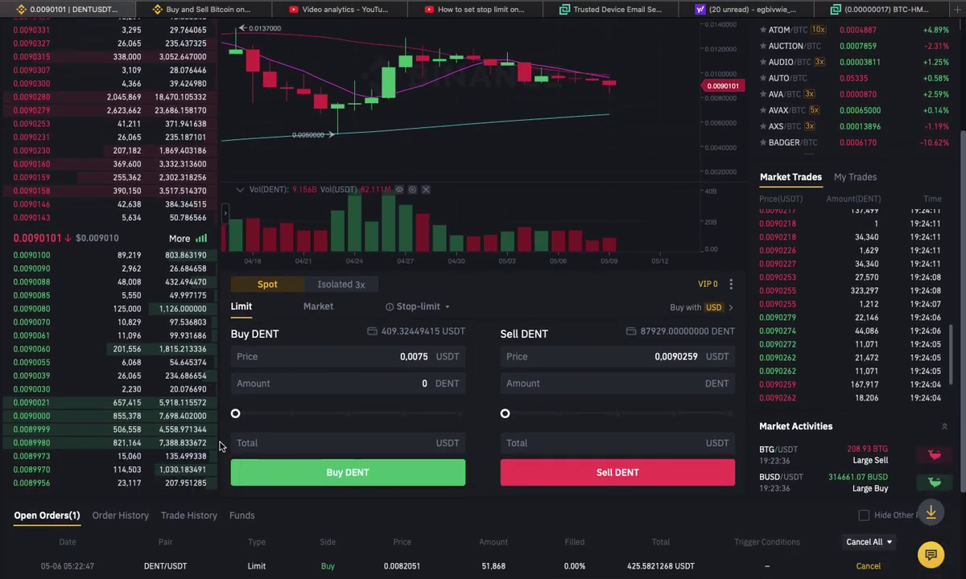
pyautogui.scroll(3, 218, 439)
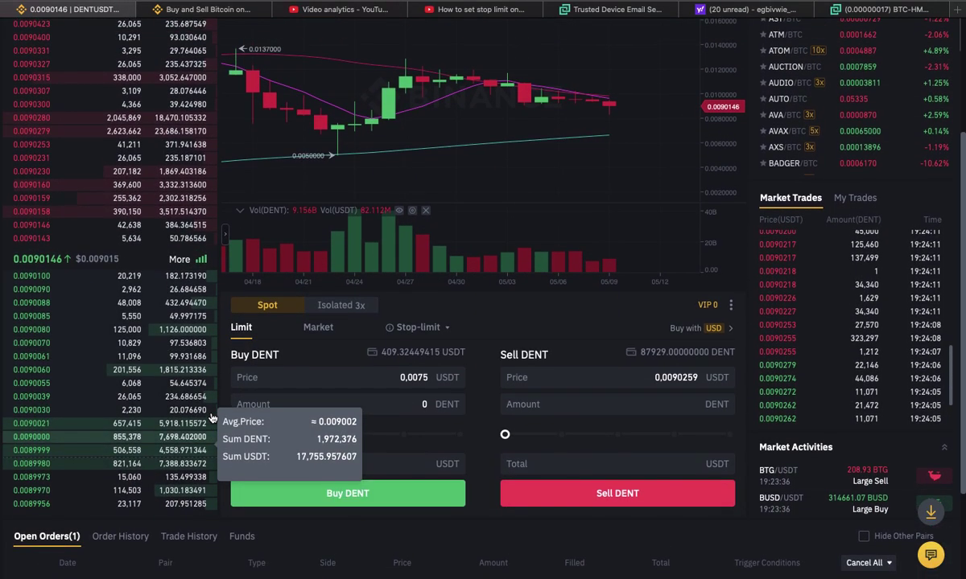
pyautogui.scroll(2, 207, 410)
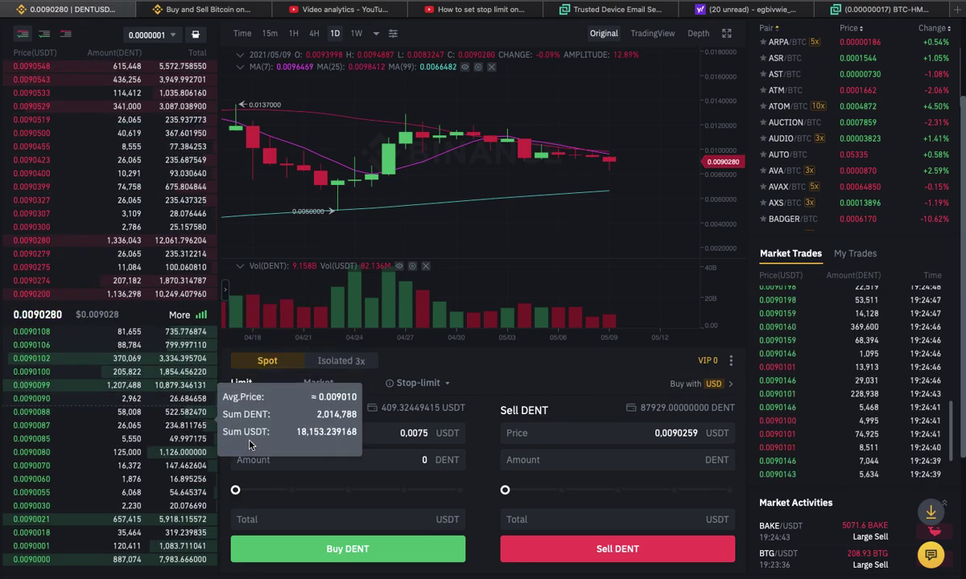
pyautogui.click(346, 459)
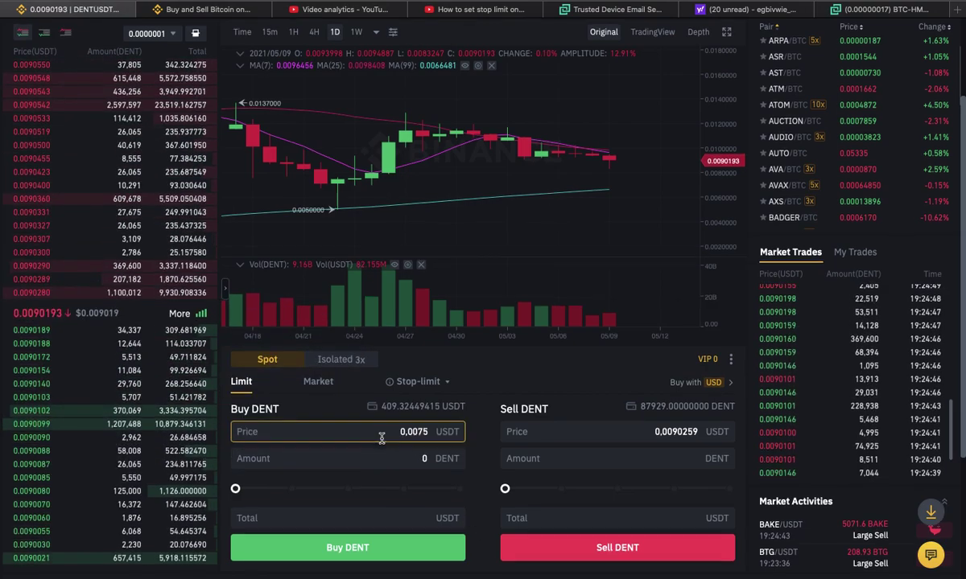
pyautogui.scroll(-1, 381, 434)
# Step: Change the buy limit price so it reads 0.0075 USDT
pyautogui.click(418, 412)
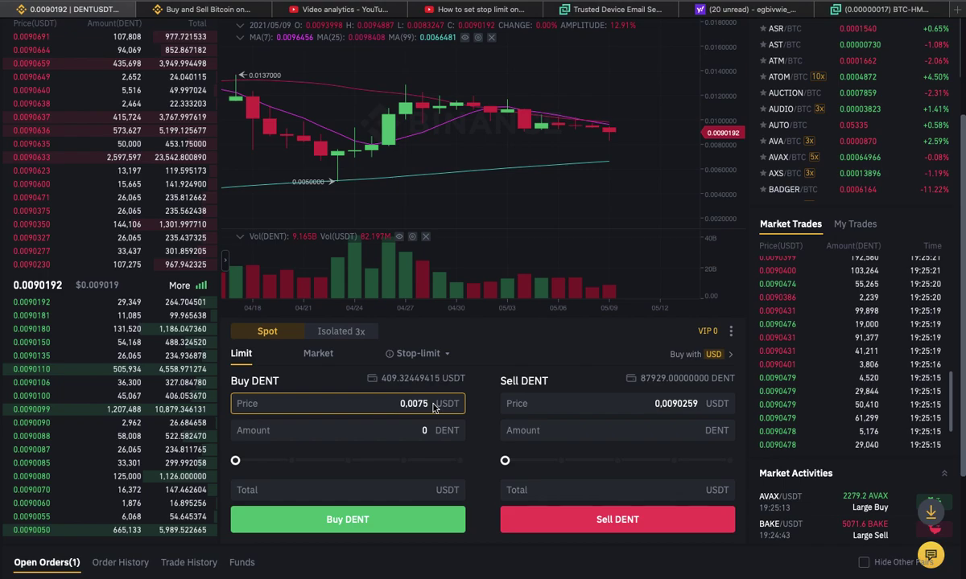
pyautogui.scroll(-2, 397, 437)
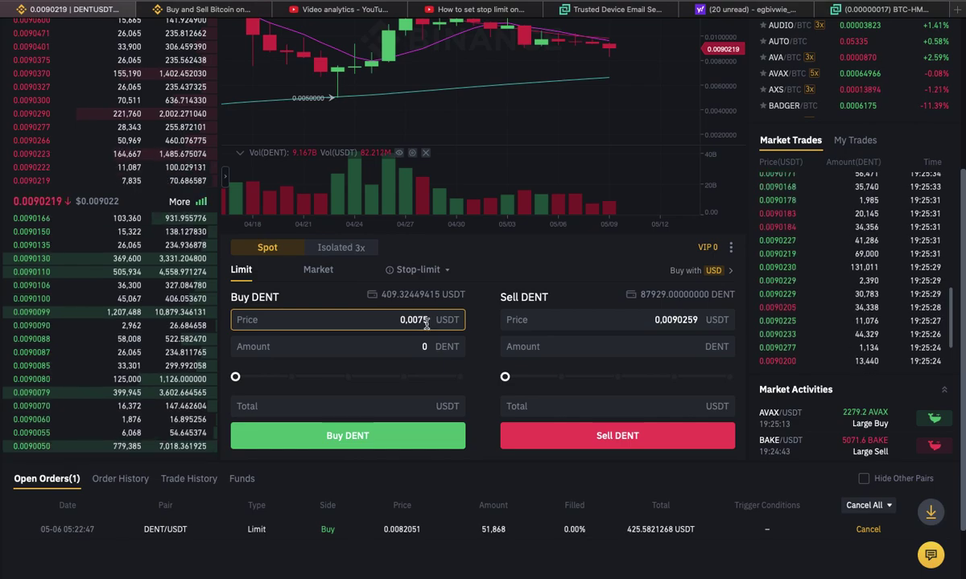
pyautogui.press('BackSpace')
pyautogui.press('BackSpace')
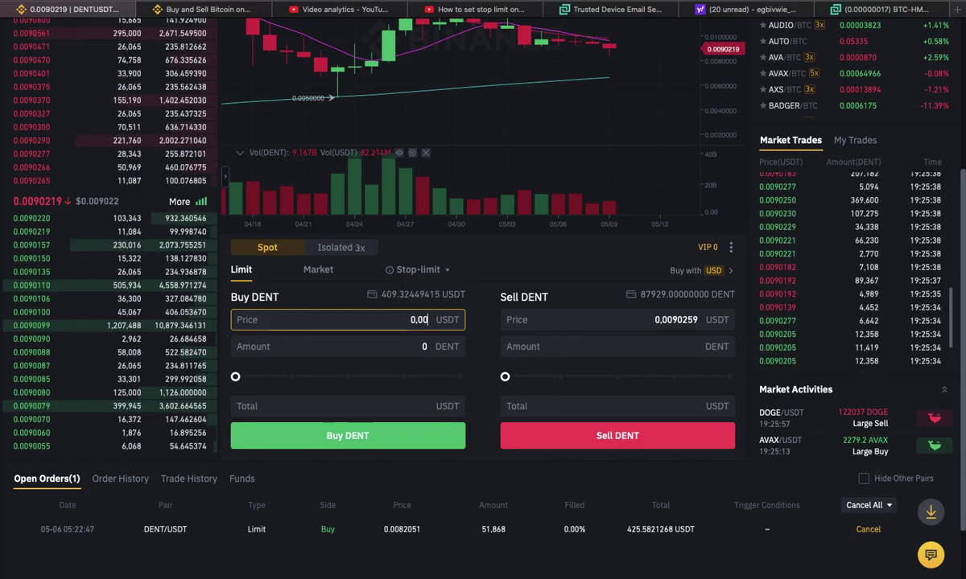
pyautogui.write('75')
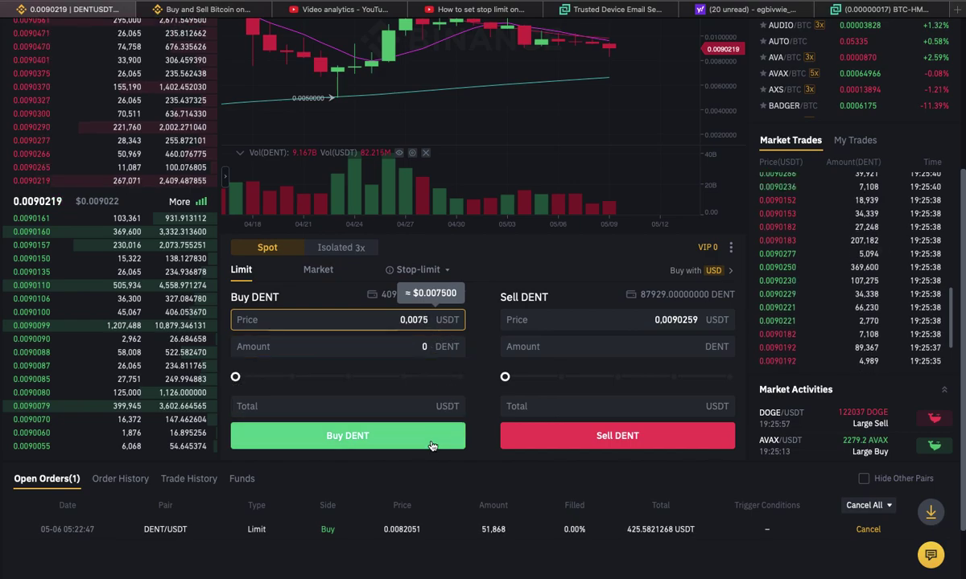
pyautogui.scroll(1, 437, 458)
pyautogui.scroll(-3, 442, 447)
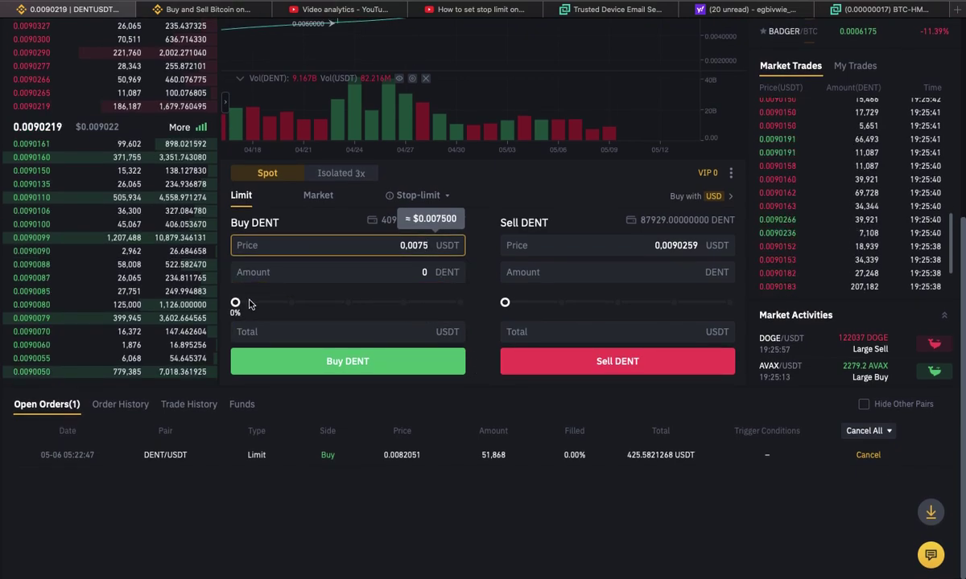
# Step: Set the balance slider to 100%, giving 54576 DENT for a 409.32 USDT total
pyautogui.moveTo(235, 301); pyautogui.dragTo(335, 313)
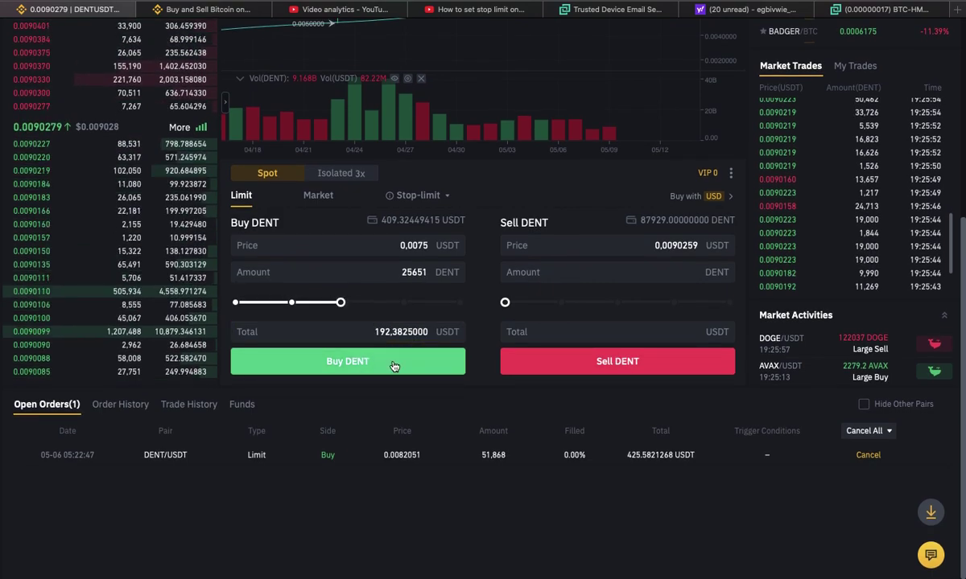
pyautogui.moveTo(341, 304)
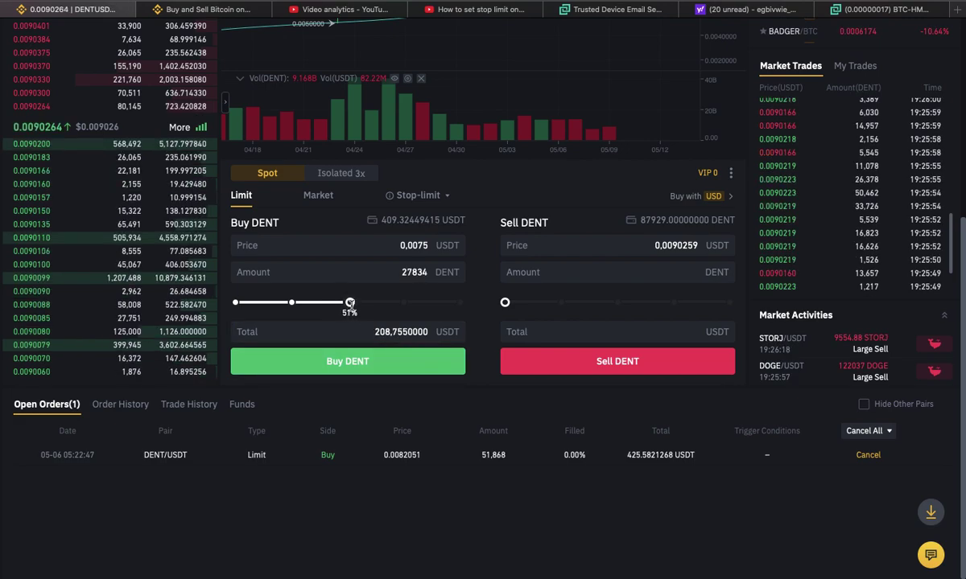
pyautogui.moveTo(376, 302); pyautogui.dragTo(436, 315)
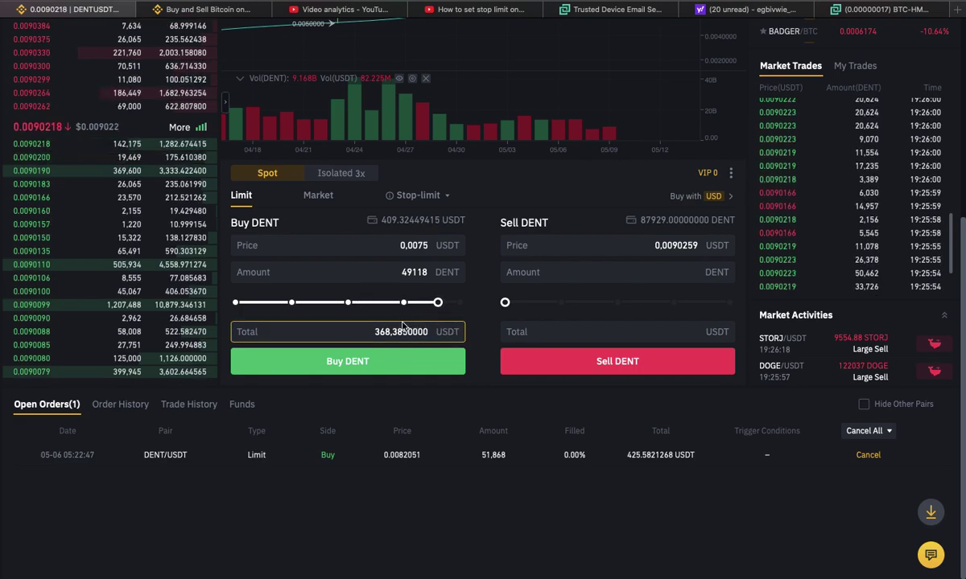
pyautogui.moveTo(437, 304)
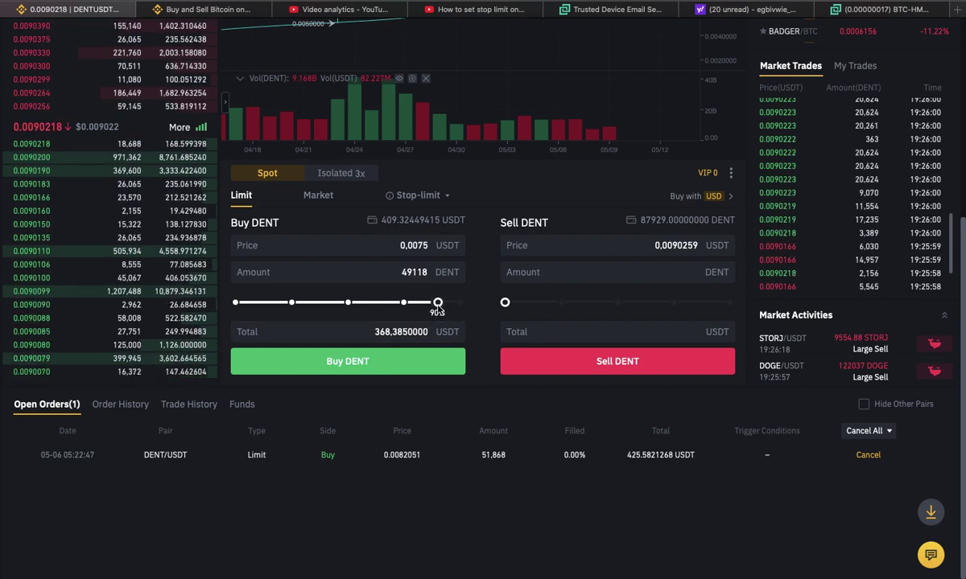
pyautogui.moveTo(437, 303); pyautogui.dragTo(456, 304)
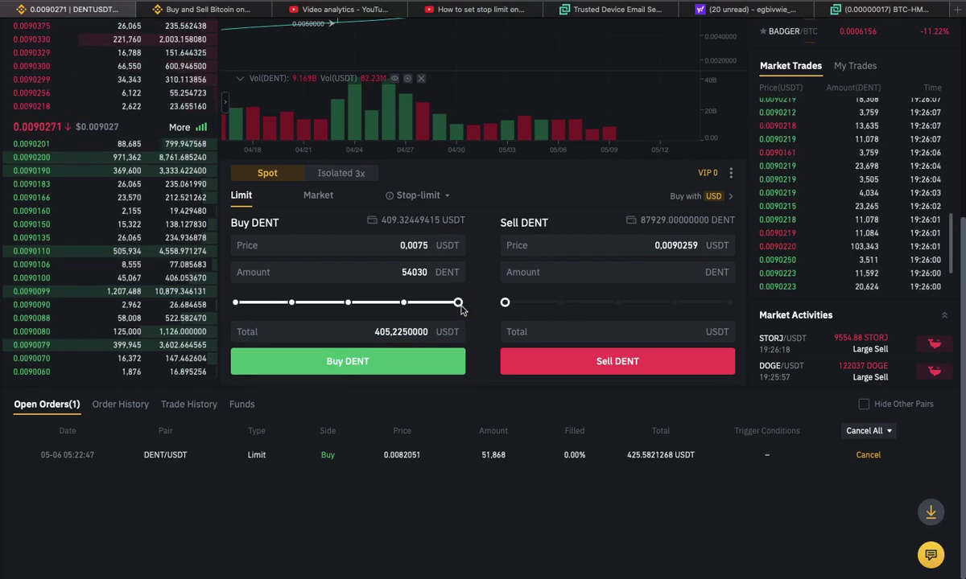
pyautogui.click(459, 303)
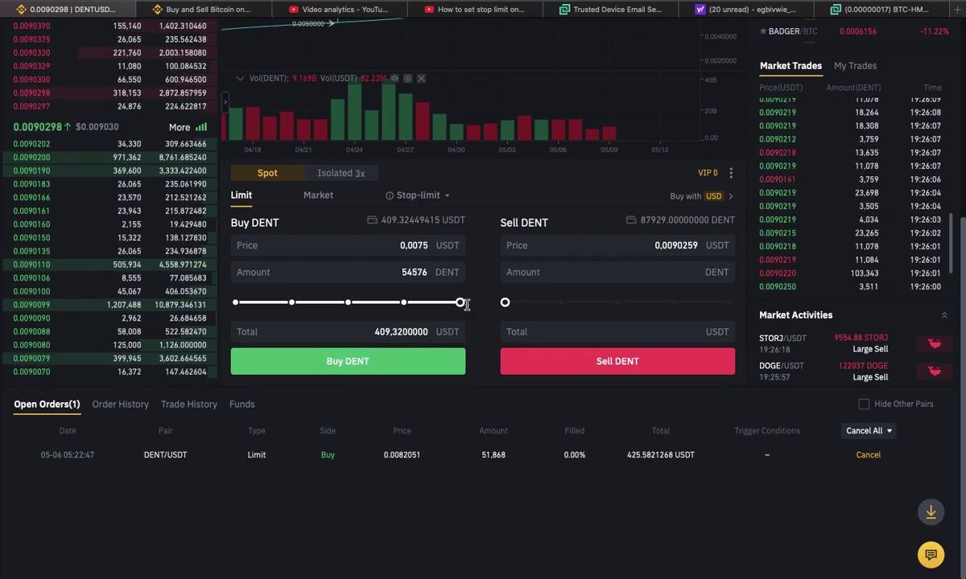
pyautogui.click(429, 247)
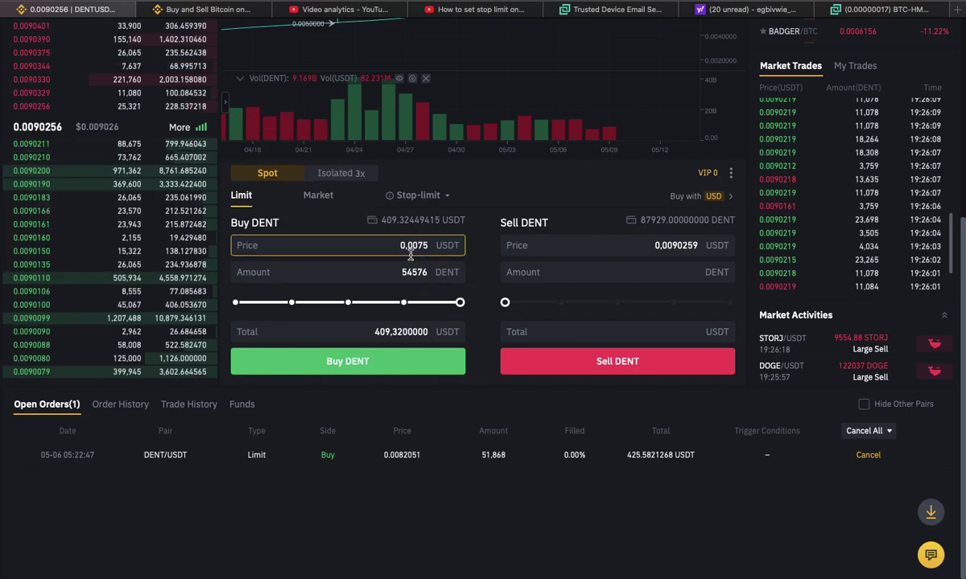
pyautogui.scroll(1, 406, 296)
pyautogui.scroll(1, 409, 291)
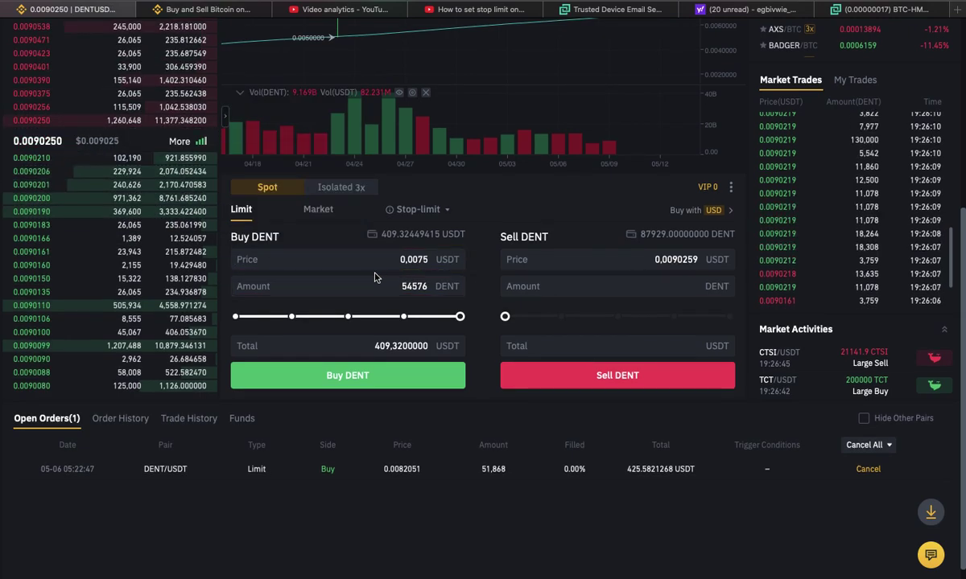
pyautogui.click(430, 261)
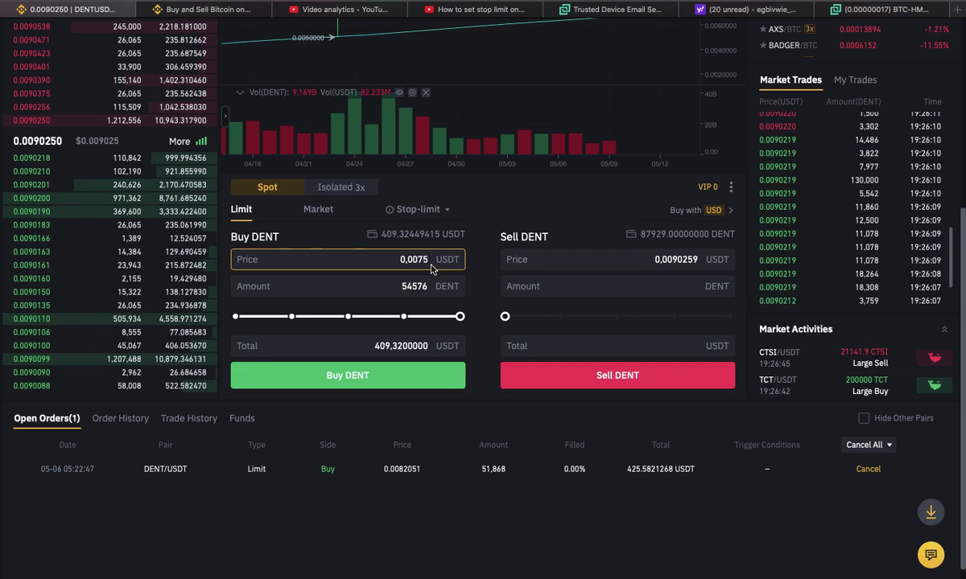
pyautogui.click(432, 283)
pyautogui.click(459, 316)
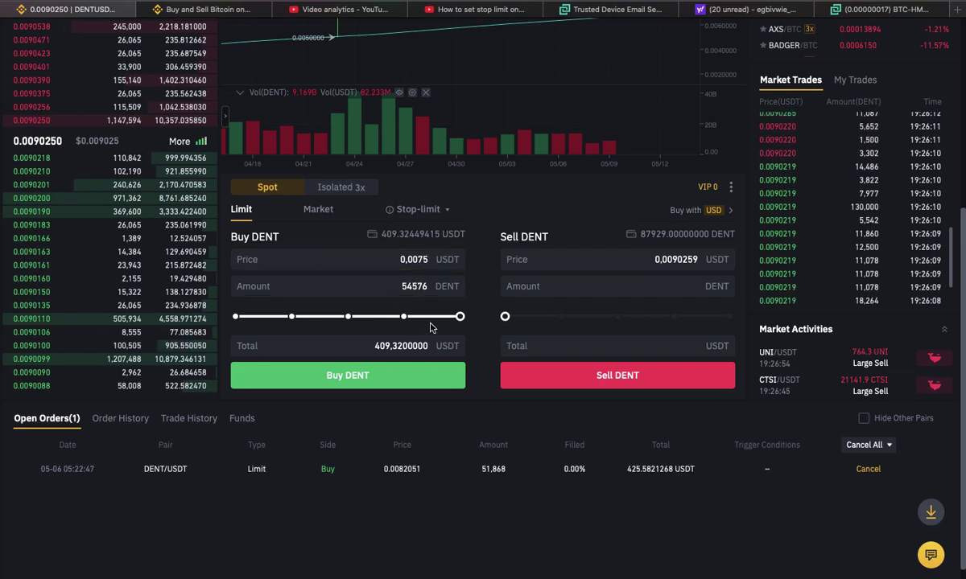
pyautogui.moveTo(375, 322); pyautogui.dragTo(458, 326)
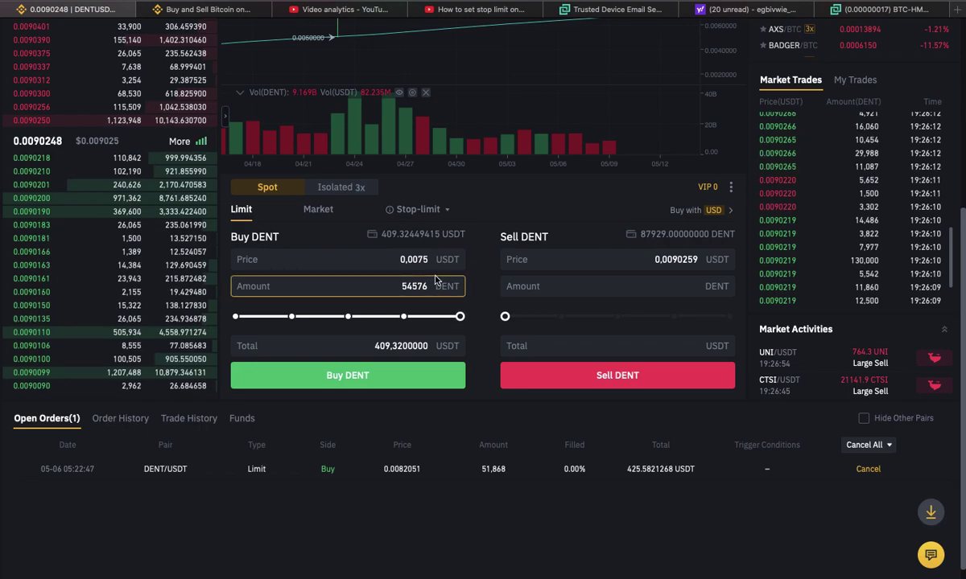
pyautogui.click(413, 346)
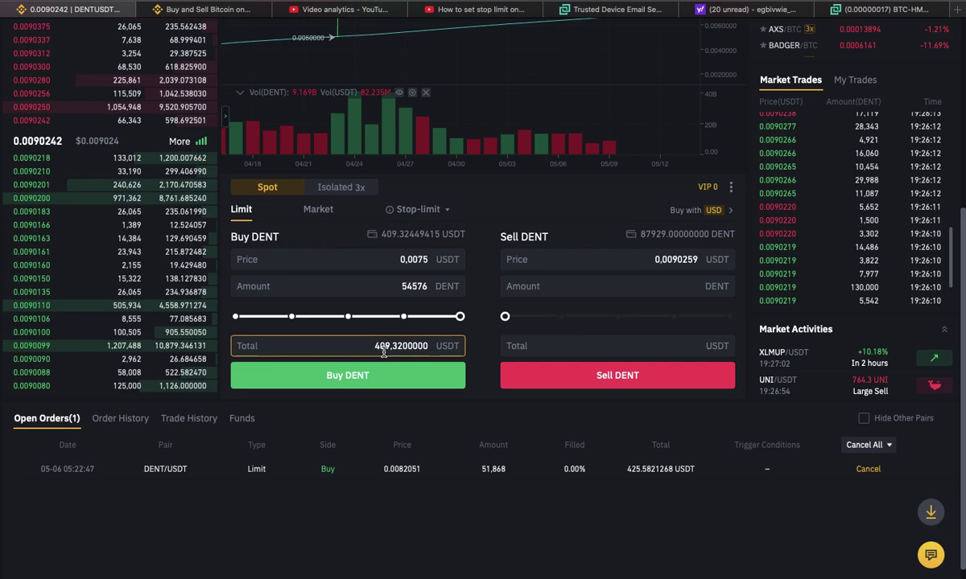
pyautogui.scroll(-1, 406, 345)
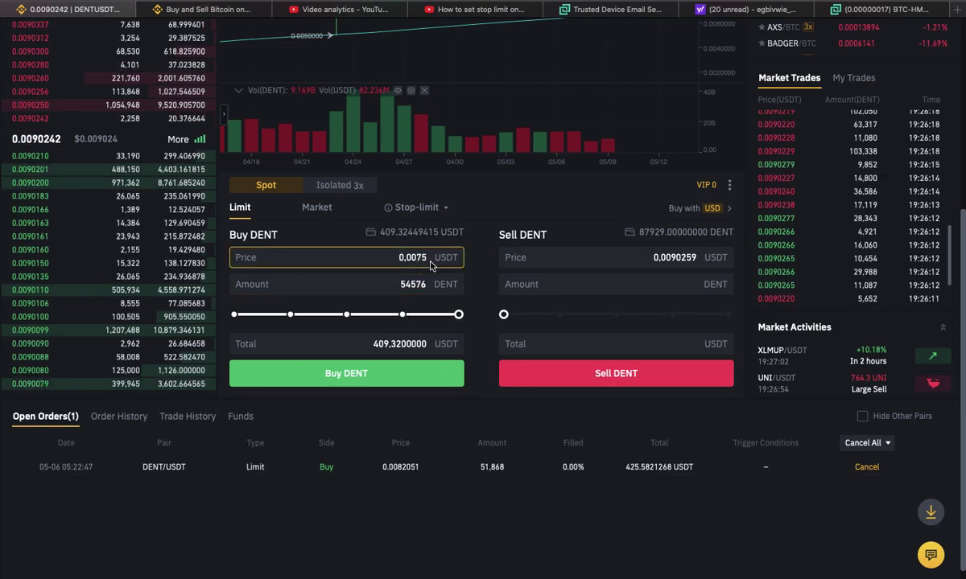
pyautogui.scroll(-1, 342, 375)
# Step: Submit the limit buy of 54,576 DENT at 0.0075 USDT
pyautogui.click(343, 375)
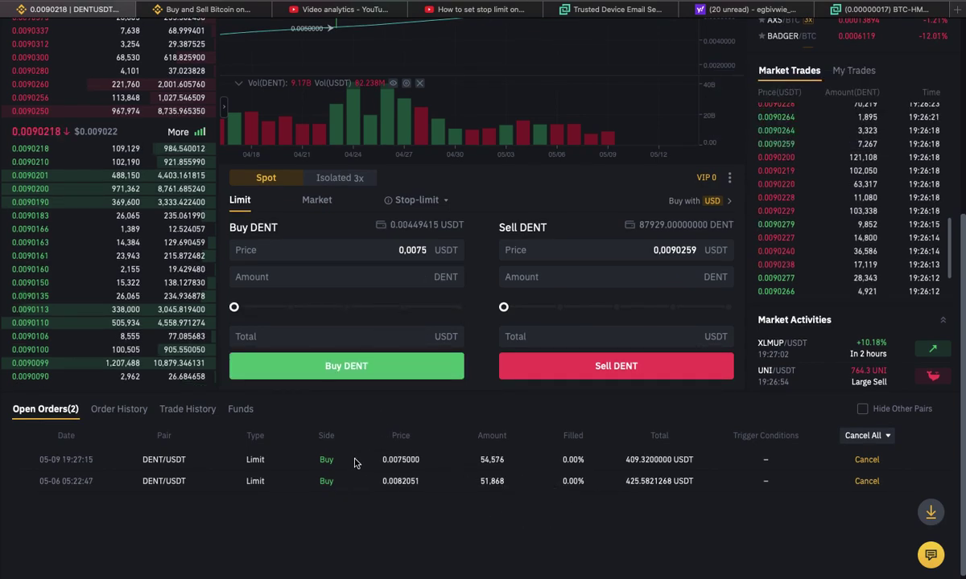
pyautogui.scroll(-1, 356, 459)
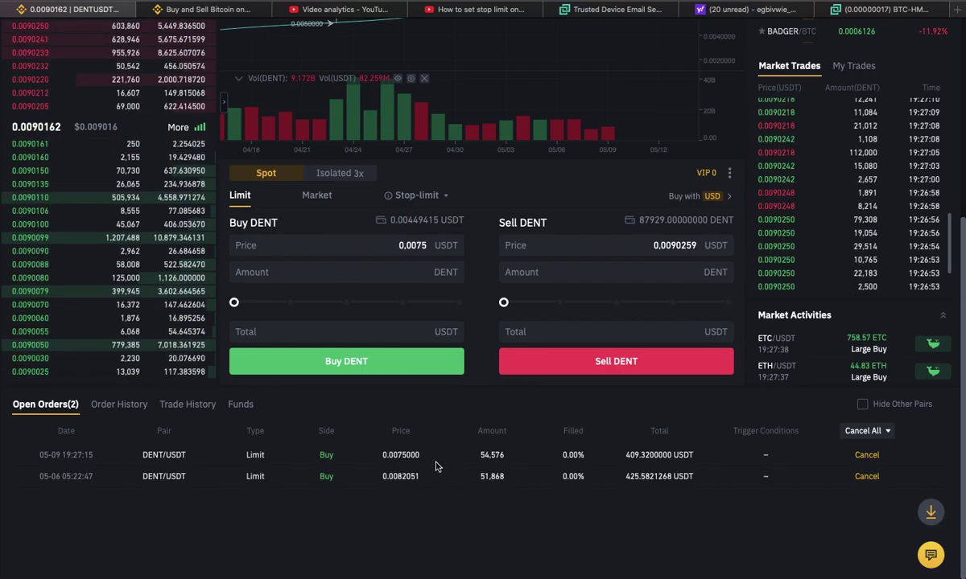
pyautogui.scroll(1, 438, 464)
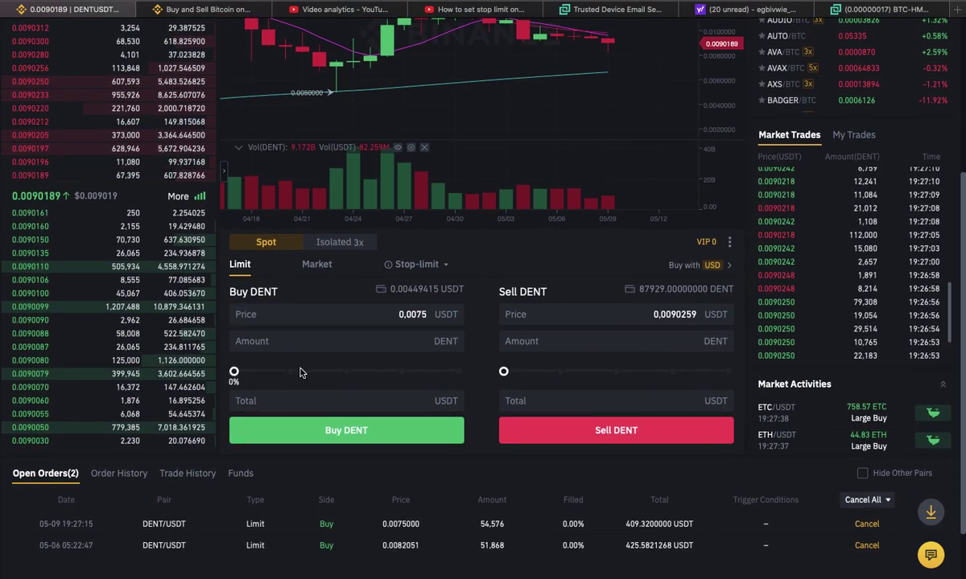
pyautogui.moveTo(112, 178)
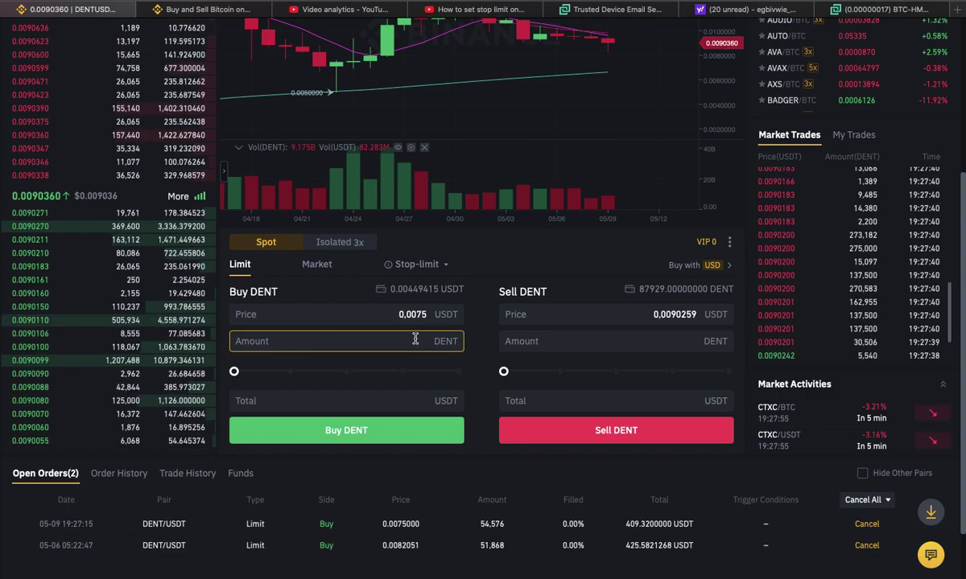
pyautogui.scroll(-2, 390, 406)
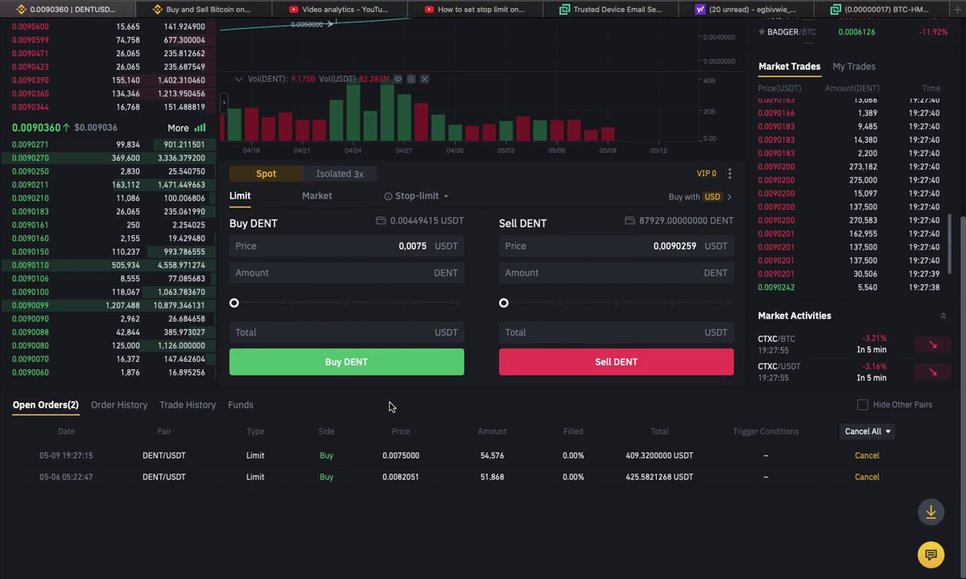